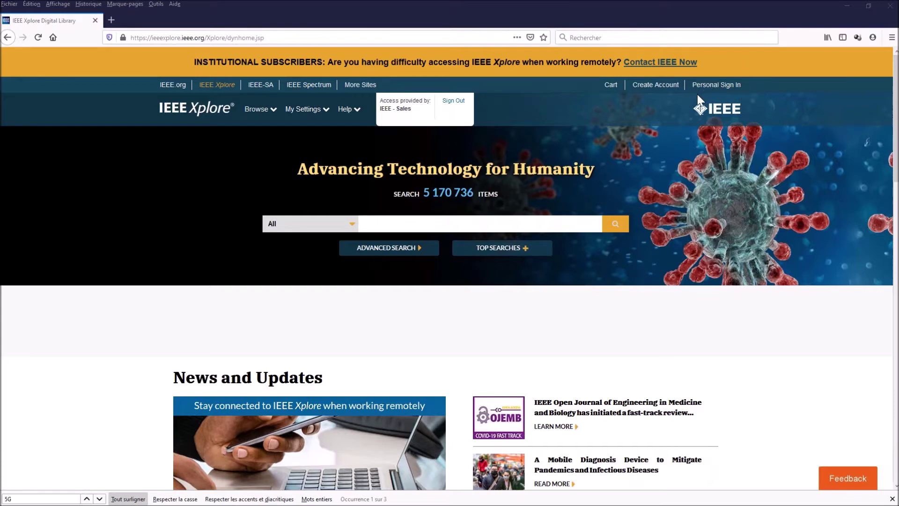
# Step: Open the Create Account registration form from the Xplore top bar
pyautogui.click(662, 86)
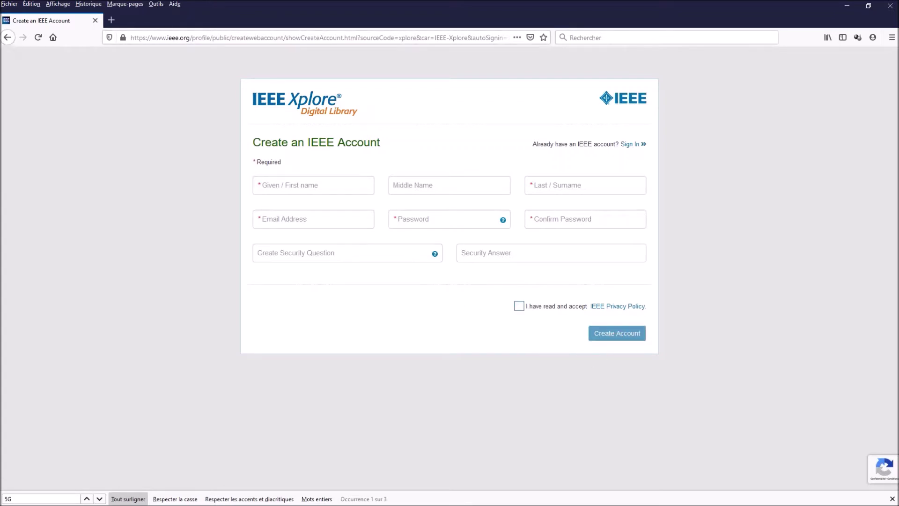
# Step: Leave the empty registration form and return to the Xplore home page
pyautogui.click(7, 37)
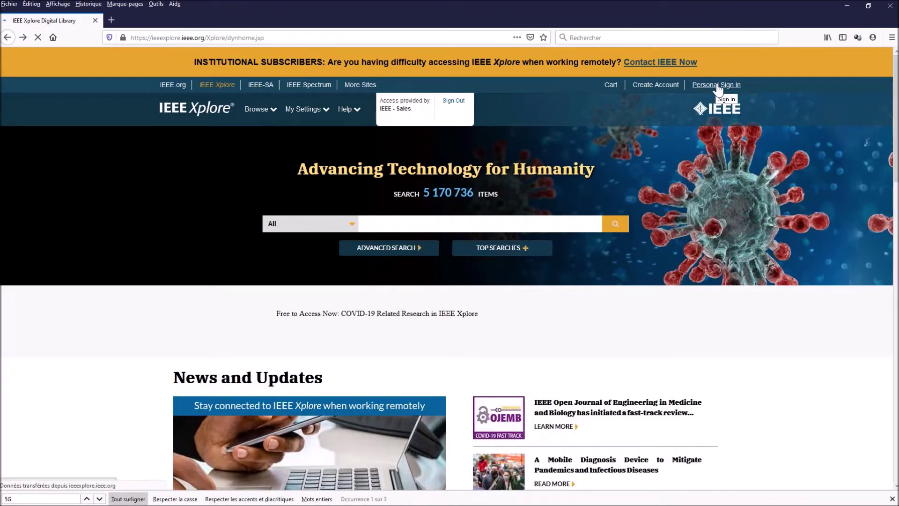
# Step: Sign in with the personal account, using the saved account e-mail as the username
pyautogui.click(718, 86)
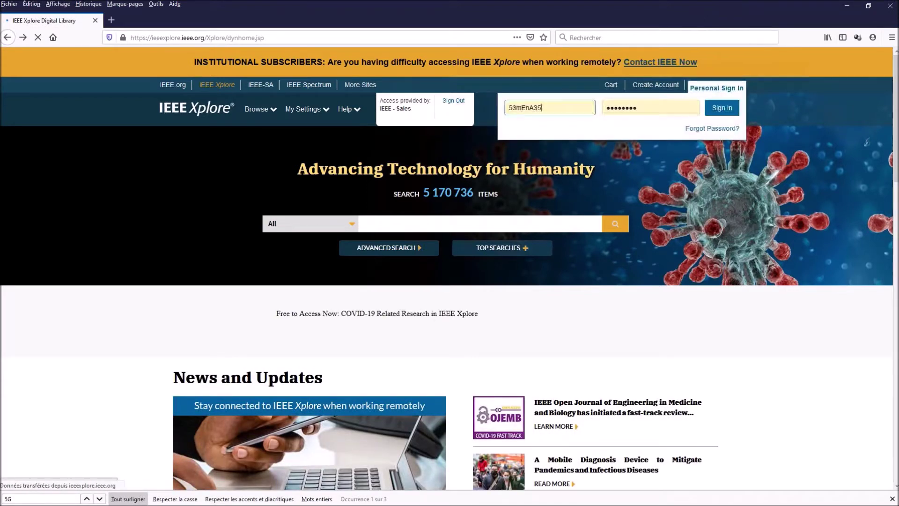
pyautogui.doubleClick(543, 108)
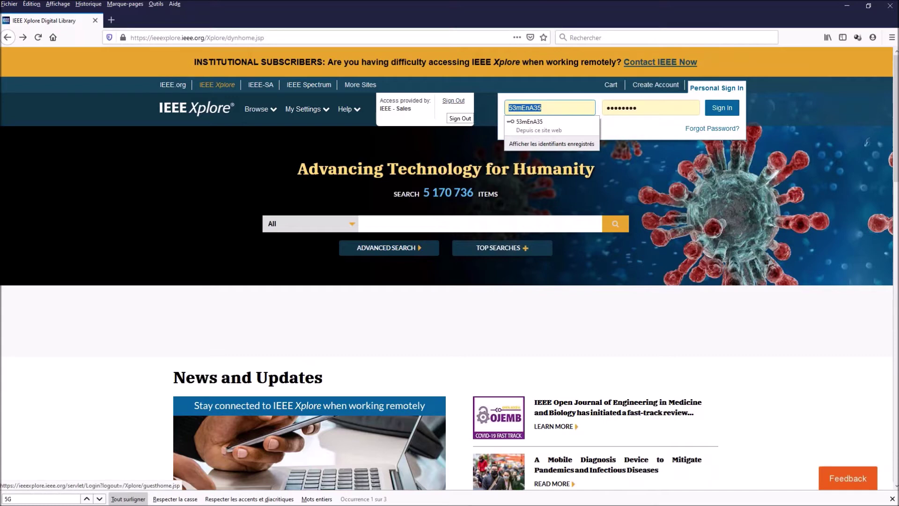
pyautogui.write('ph')
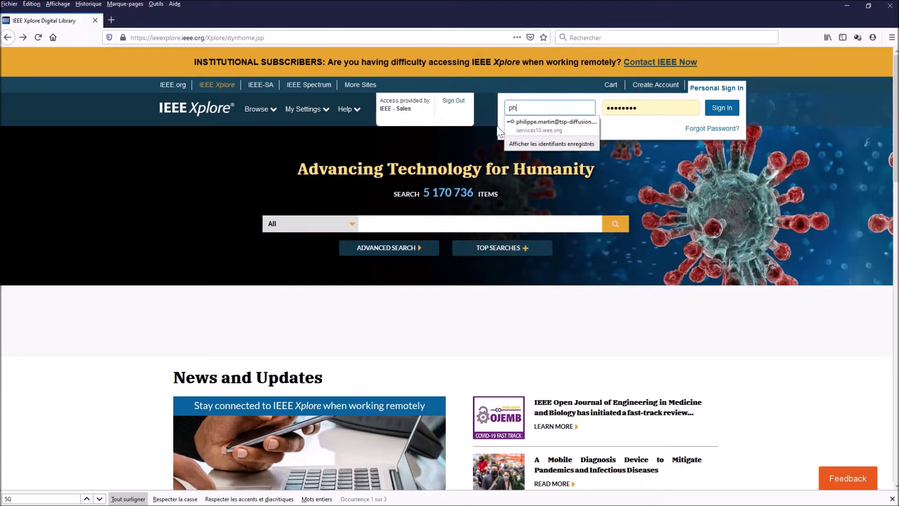
pyautogui.click(520, 123)
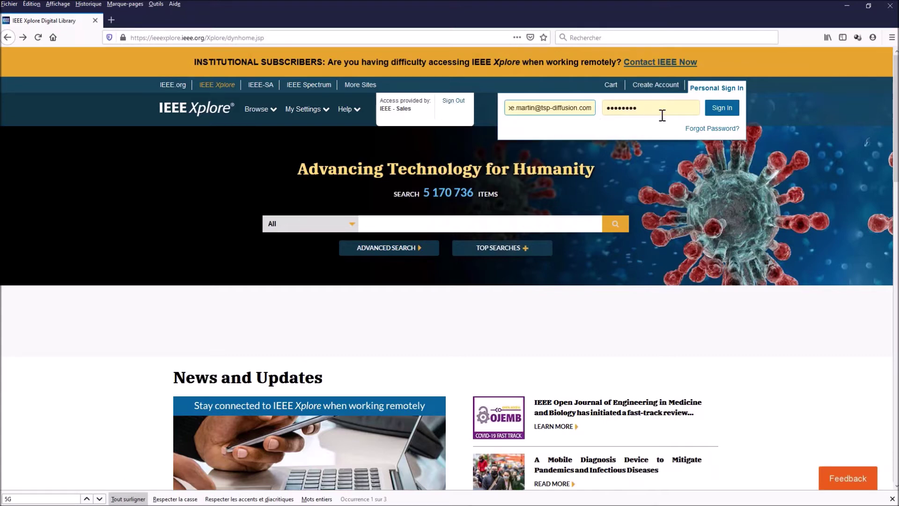
pyautogui.click(724, 113)
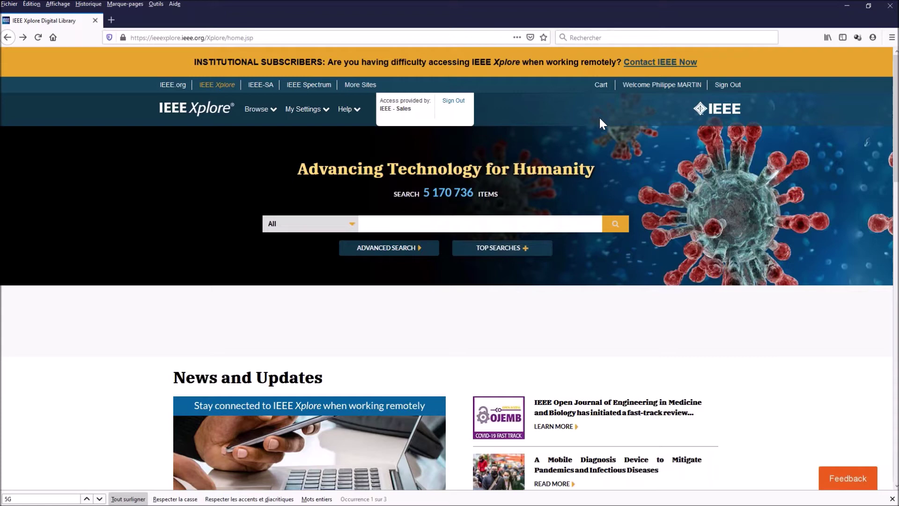
# Step: Open the Alerts page from the My Settings menu
pyautogui.moveTo(307, 111)
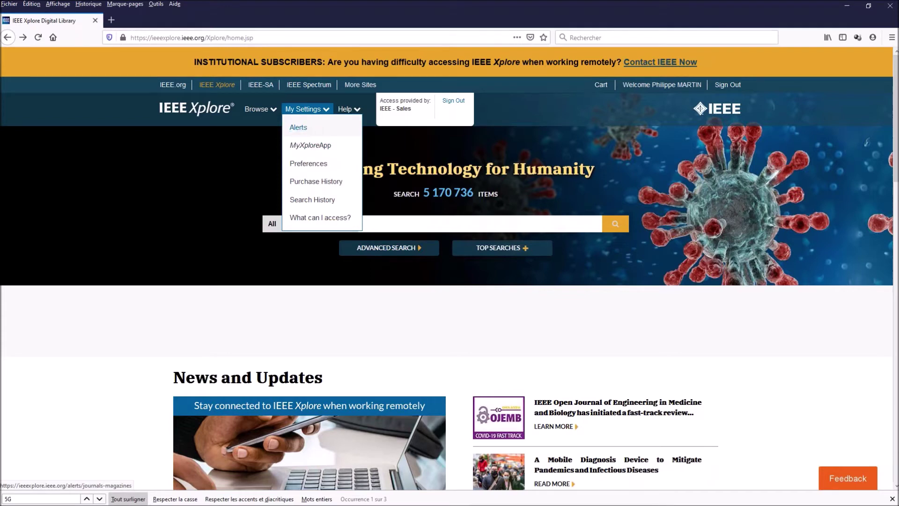
pyautogui.click(298, 129)
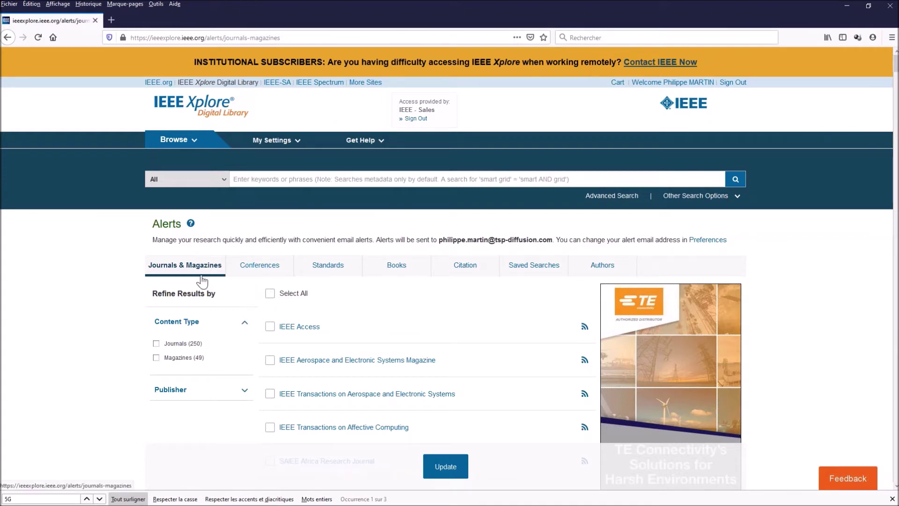
# Step: Tick Antennas and Propagation Magazine, Open Journal and Transactions alerts, then save with Update
pyautogui.scroll(-3, 333, 351)
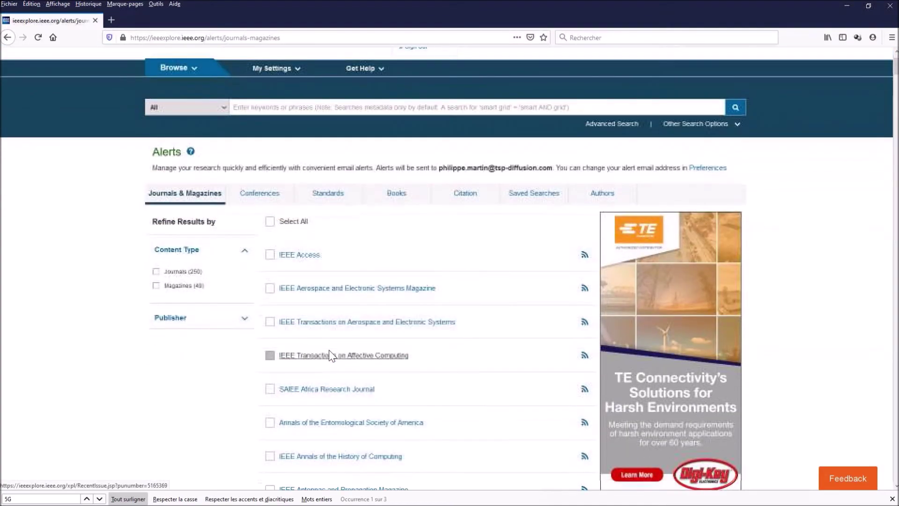
pyautogui.scroll(-5, 331, 355)
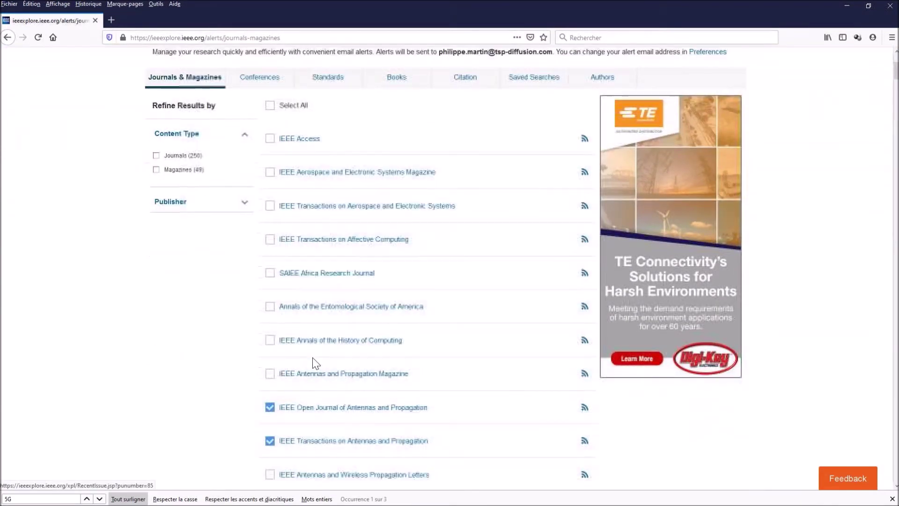
pyautogui.scroll(-2, 227, 401)
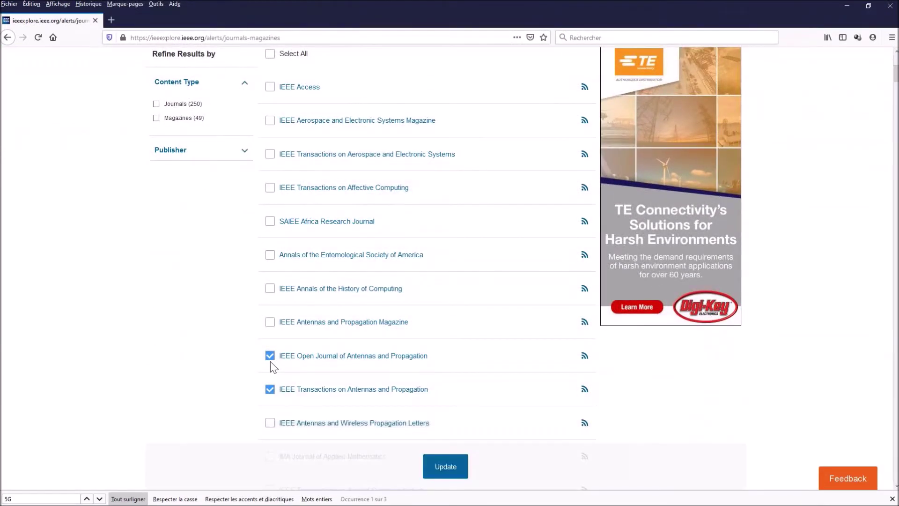
pyautogui.click(270, 358)
pyautogui.click(270, 389)
pyautogui.click(272, 324)
pyautogui.click(270, 356)
pyautogui.click(270, 390)
pyautogui.click(448, 471)
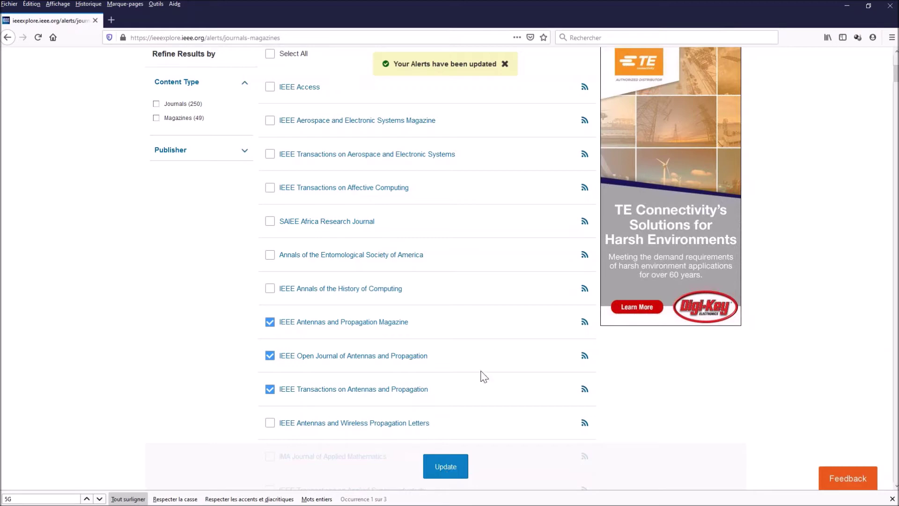
pyautogui.scroll(1, 482, 211)
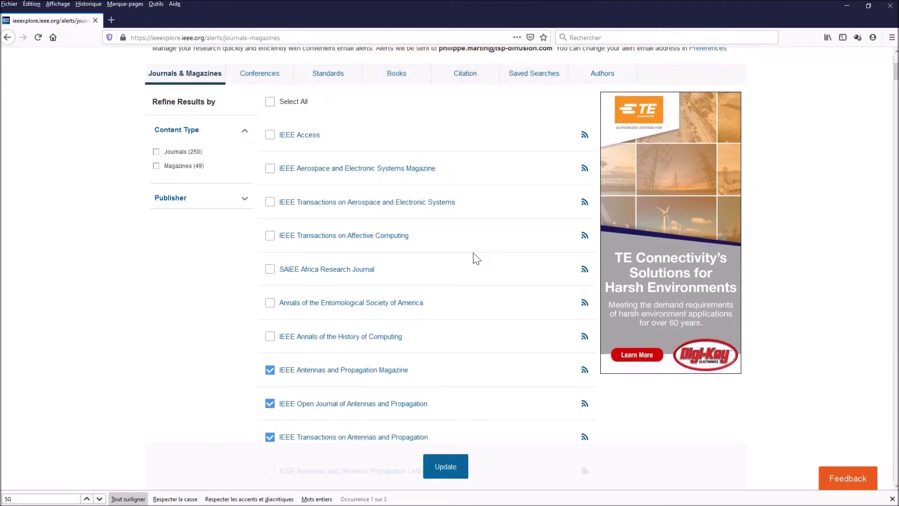
pyautogui.scroll(4, 476, 257)
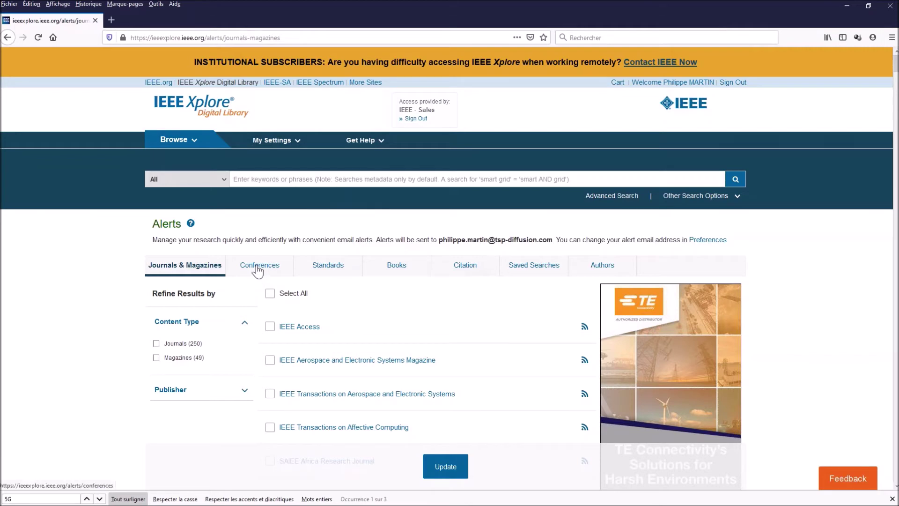
# Step: Tick the IEEE and IET conference alerts and save them with Update
pyautogui.click(258, 269)
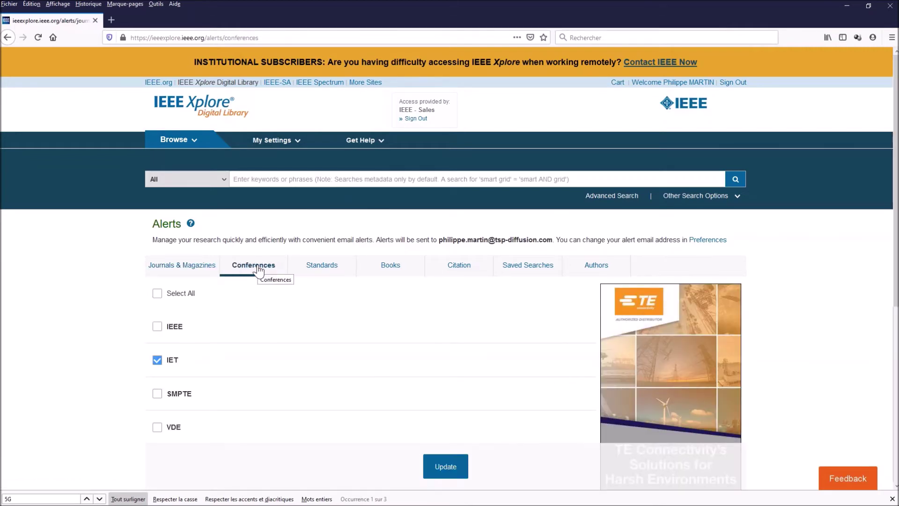
pyautogui.click(159, 363)
pyautogui.click(157, 327)
pyautogui.click(157, 360)
pyautogui.click(445, 472)
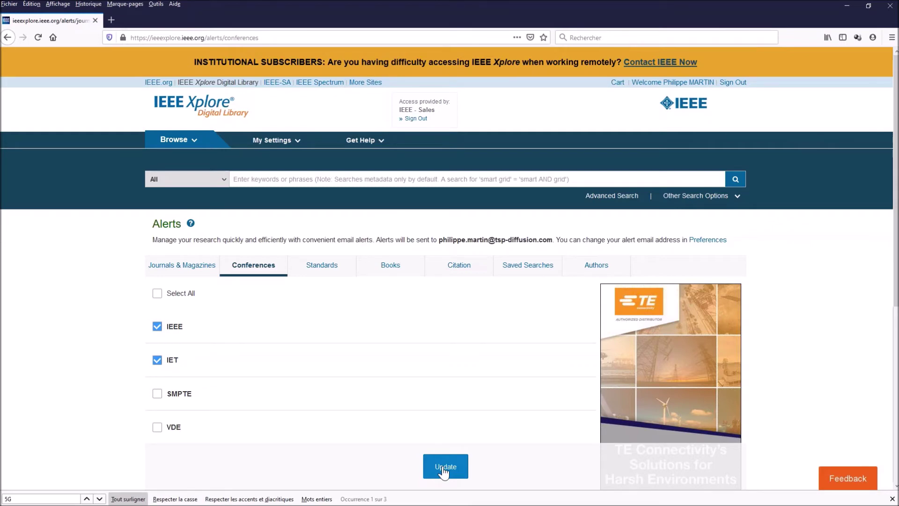
pyautogui.click(444, 470)
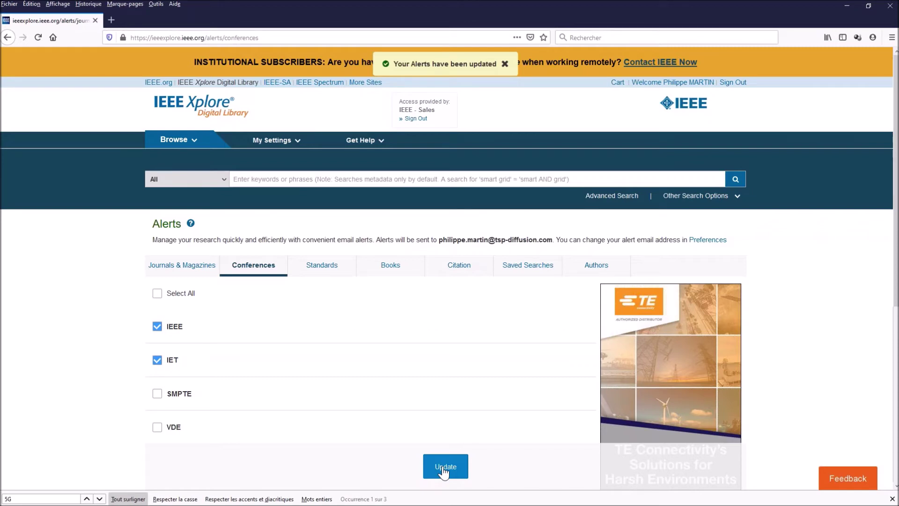
pyautogui.click(322, 265)
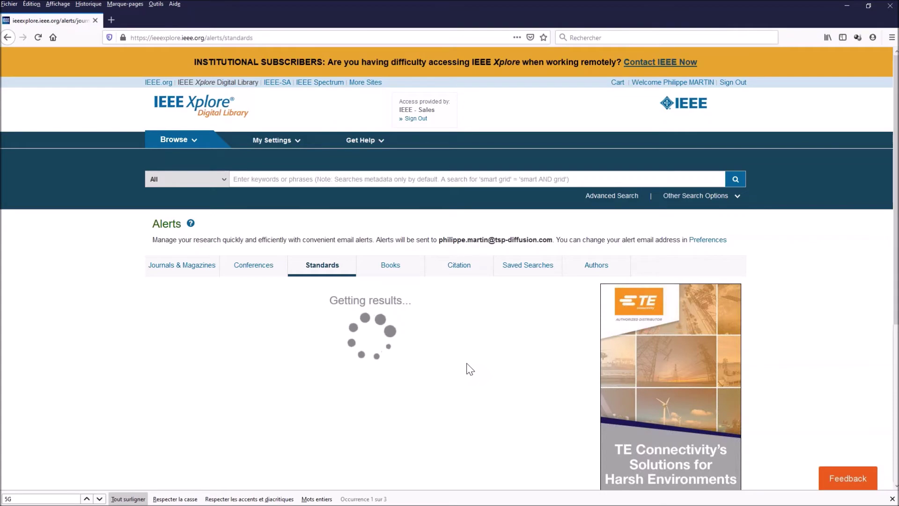
# Step: Scroll the loaded standards list and clear the old '5G' text from the find bar
pyautogui.scroll(-5, 504, 371)
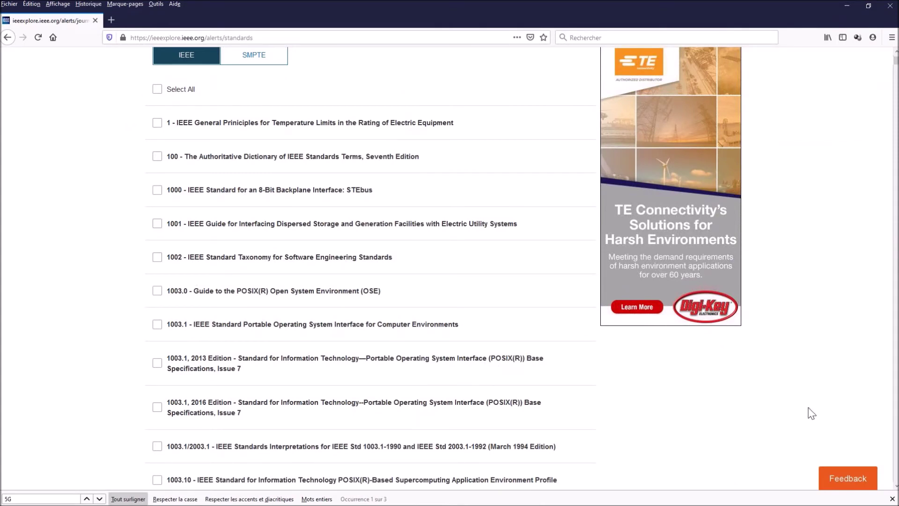
pyautogui.click(25, 498)
pyautogui.hotkey('ctrl', 'a')
pyautogui.press('BackSpace')
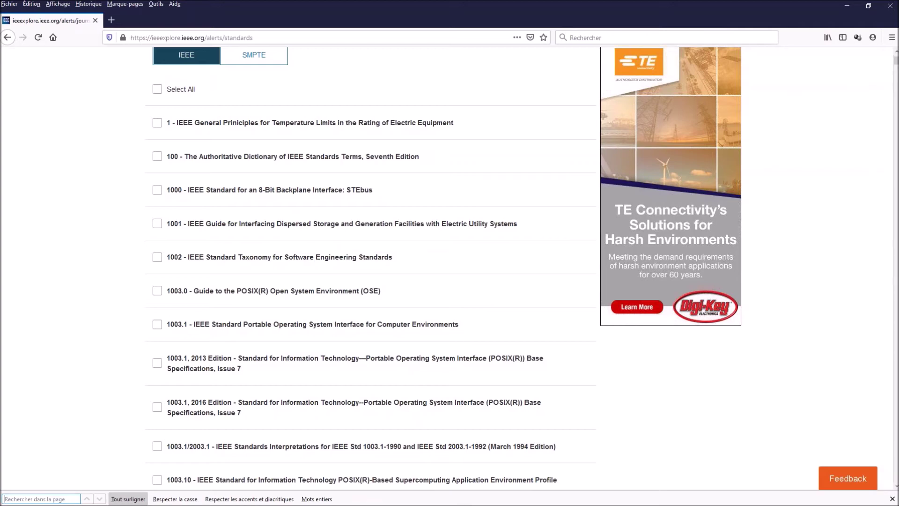
# Step: Find '802.5' and tick the 802.5, 802.5j, 802.5r,j, 802.5v and 802.5w standards, then Update
pyautogui.write('802')
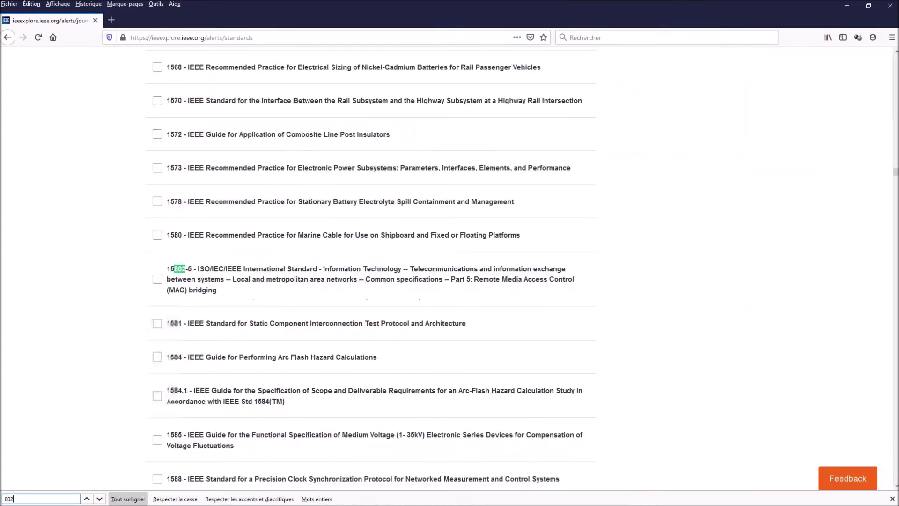
pyautogui.write('.5')
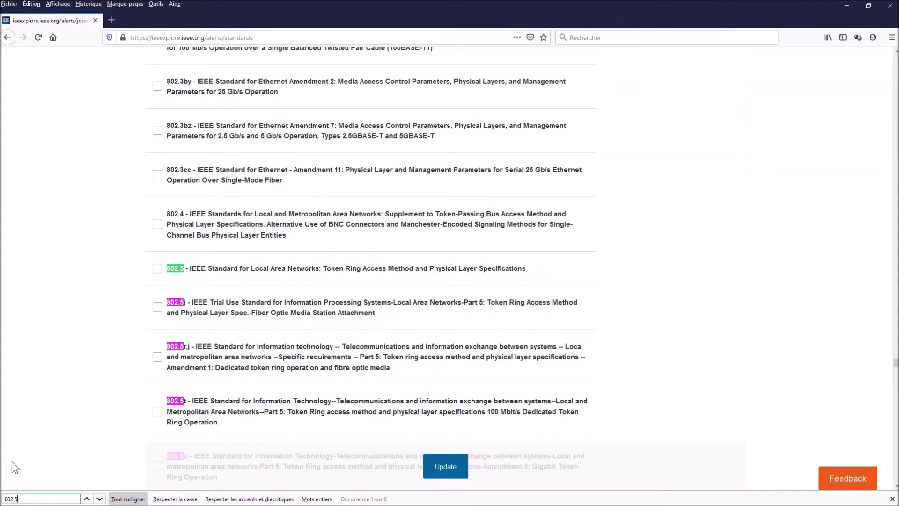
pyautogui.click(157, 268)
pyautogui.click(156, 359)
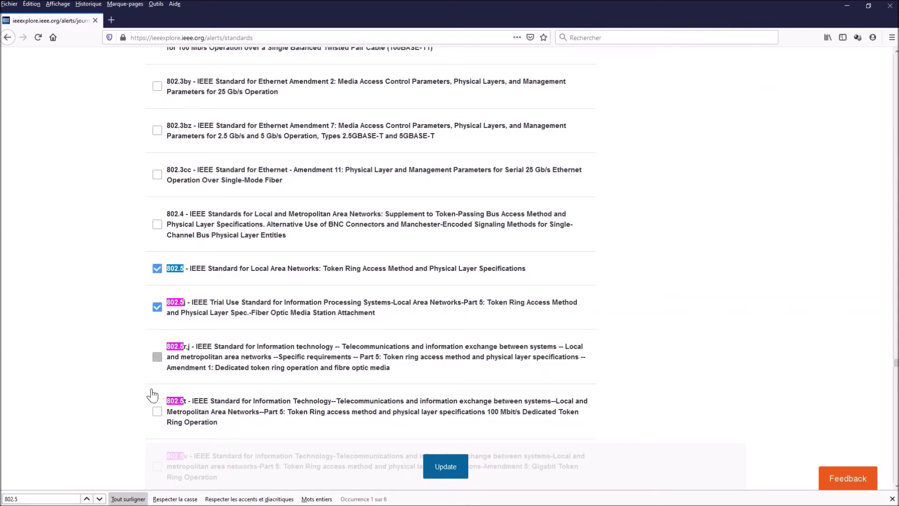
pyautogui.click(156, 413)
pyautogui.scroll(-4, 93, 418)
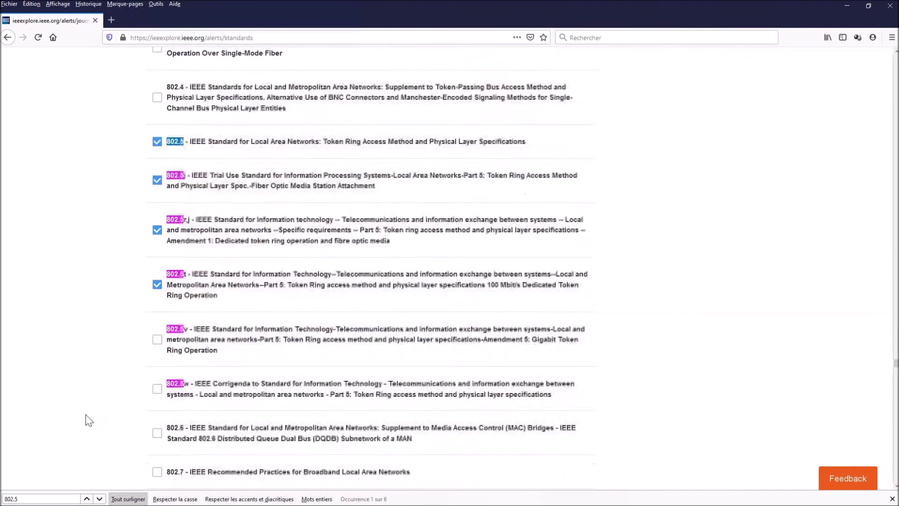
pyautogui.click(157, 274)
pyautogui.click(157, 324)
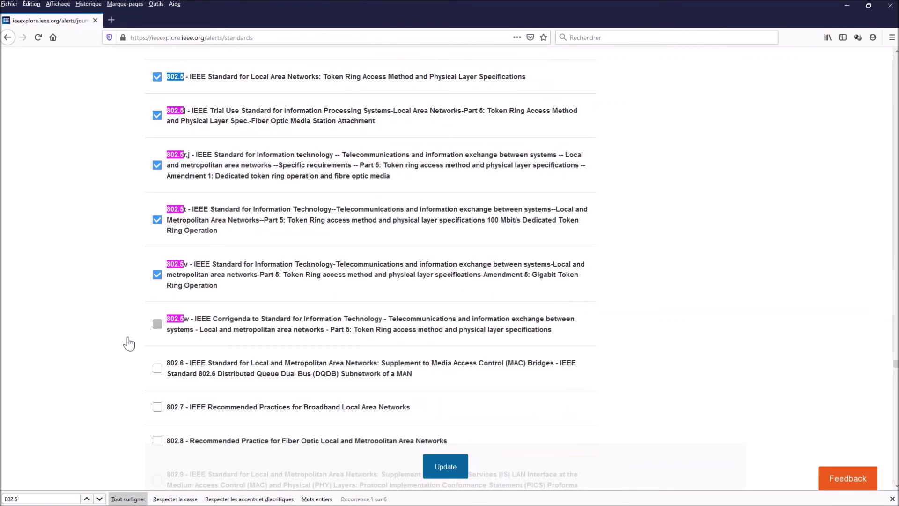
pyautogui.click(448, 468)
pyautogui.scroll(10, 681, 281)
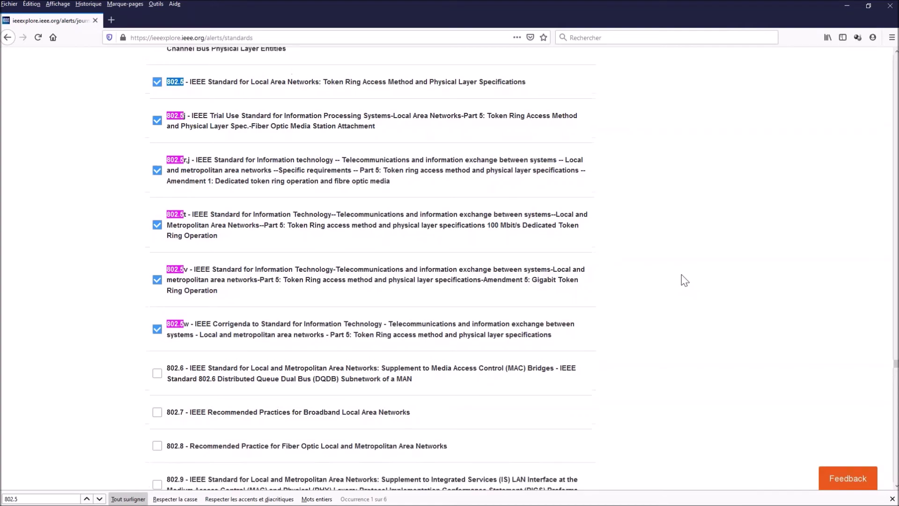
pyautogui.scroll(15, 679, 281)
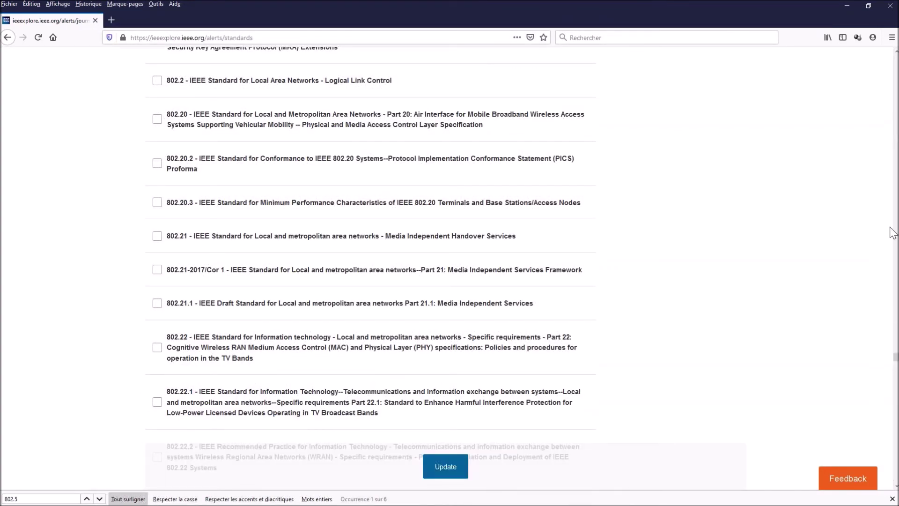
pyautogui.moveTo(895, 358); pyautogui.dragTo(895, 52)
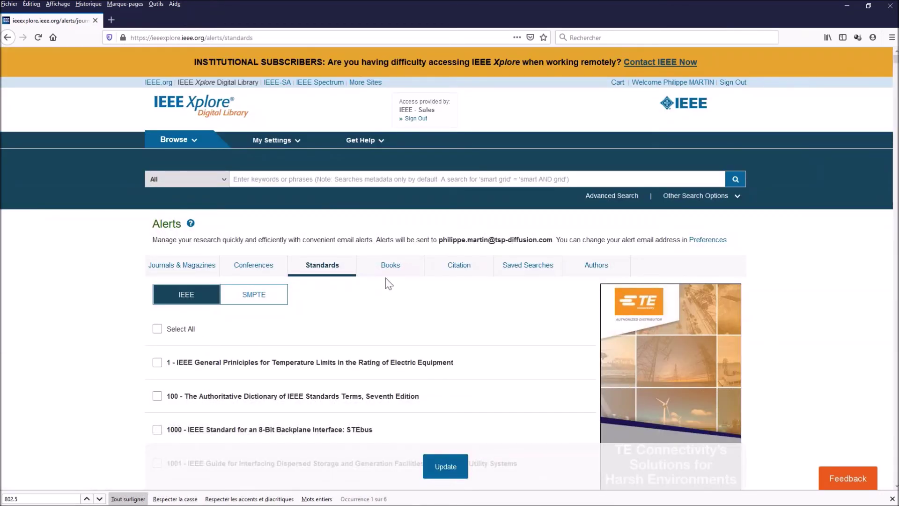
# Step: Switch to the Books alerts and tick SAE
pyautogui.click(391, 269)
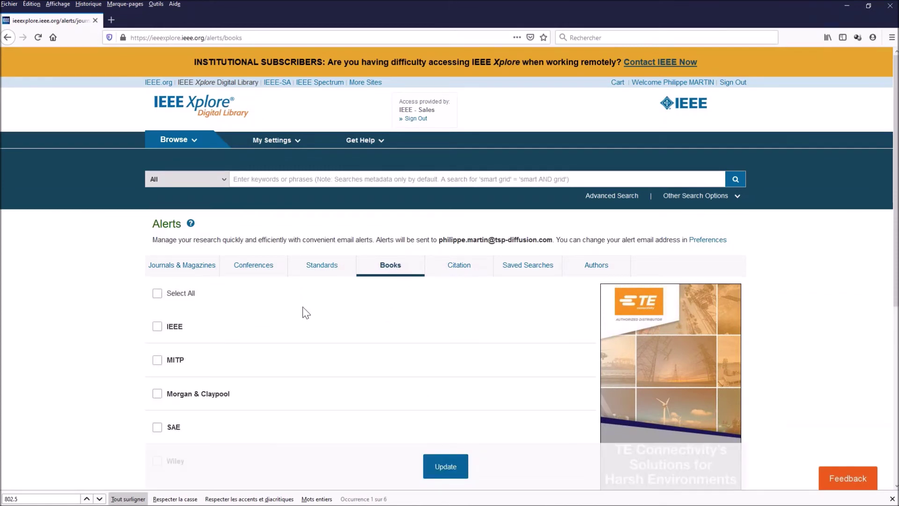
pyautogui.click(157, 431)
# Step: Browse Journals & Magazines filtered to titles starting with I and scroll the 33 results
pyautogui.moveTo(196, 145)
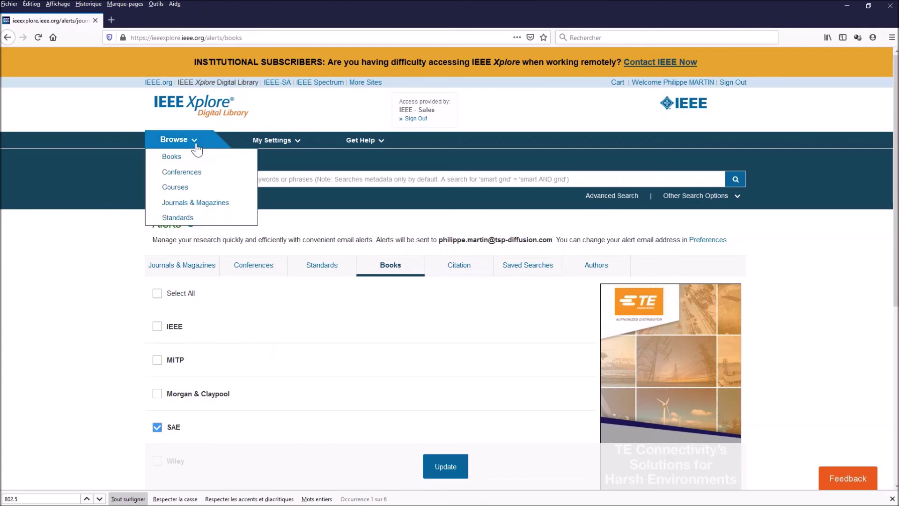
pyautogui.click(199, 206)
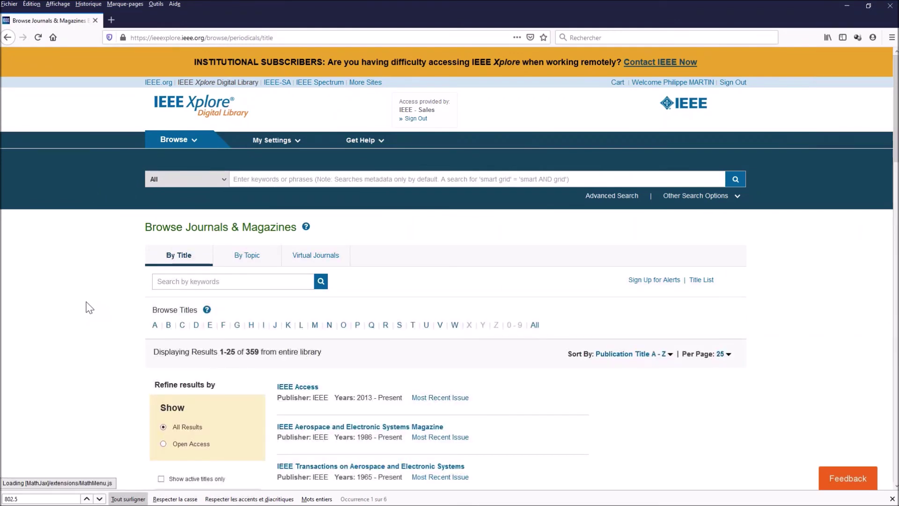
pyautogui.click(263, 325)
pyautogui.write('ante')
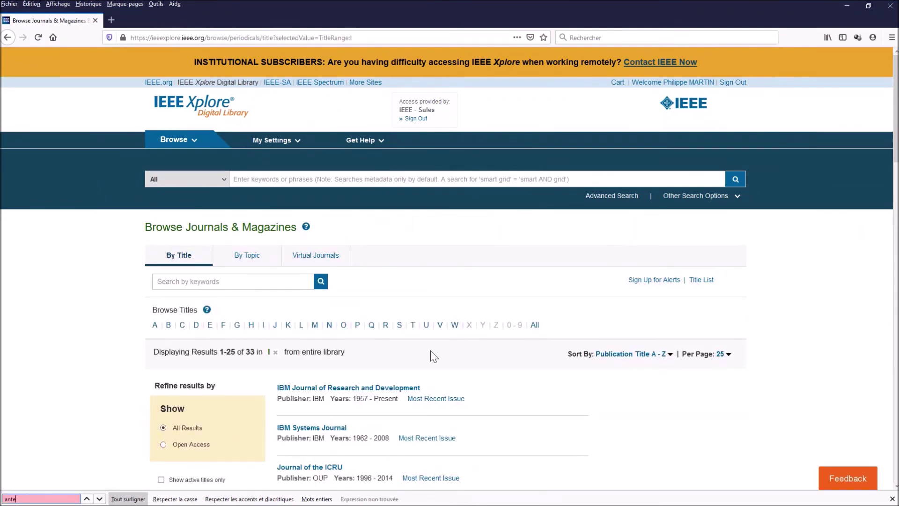
pyautogui.scroll(-3, 515, 395)
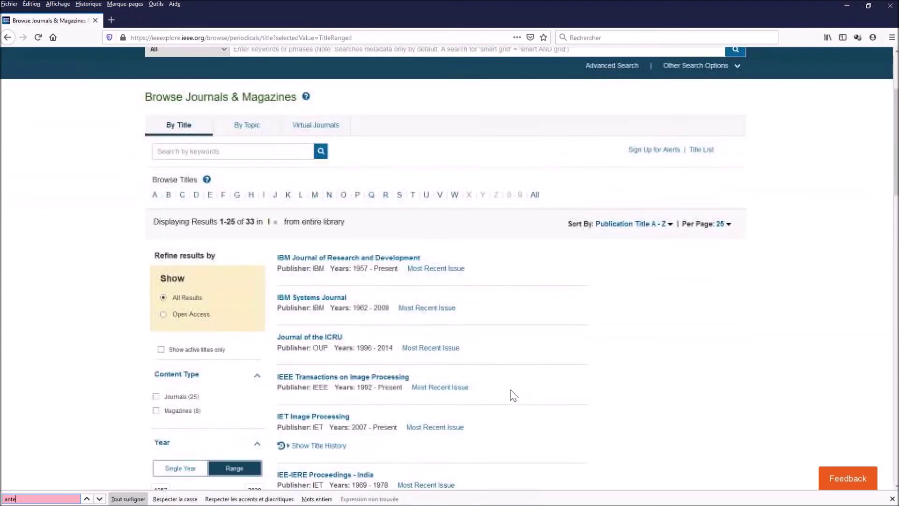
pyautogui.scroll(-1, 514, 395)
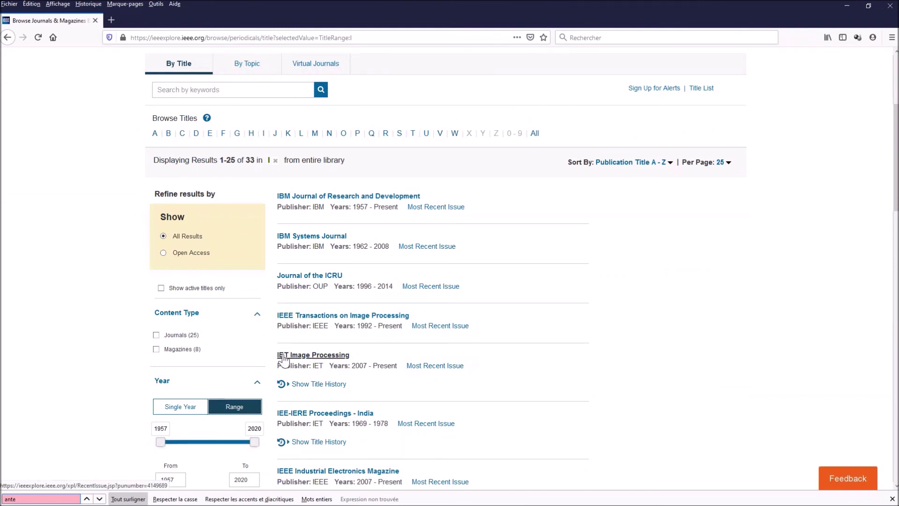
# Step: Open the IET Image Processing journal page (impact factor 2.004), then return toward the Xplore home page
pyautogui.click(319, 359)
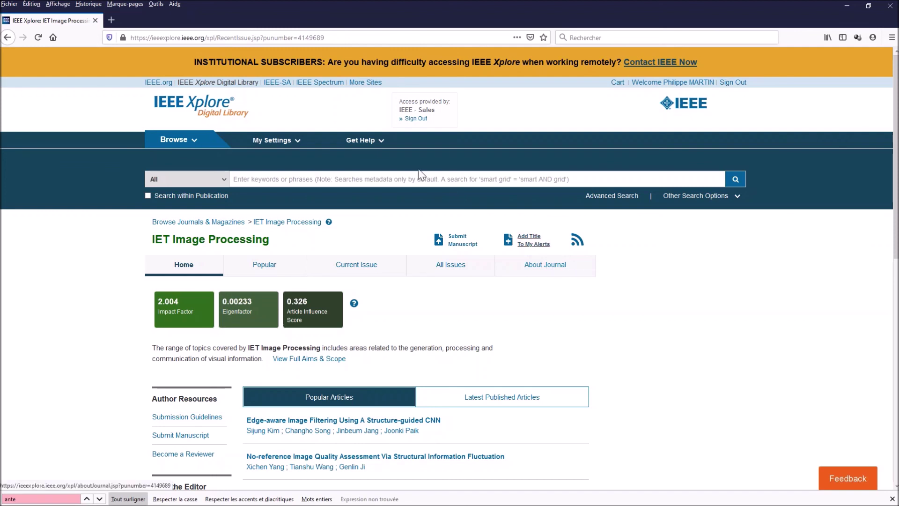
pyautogui.click(167, 103)
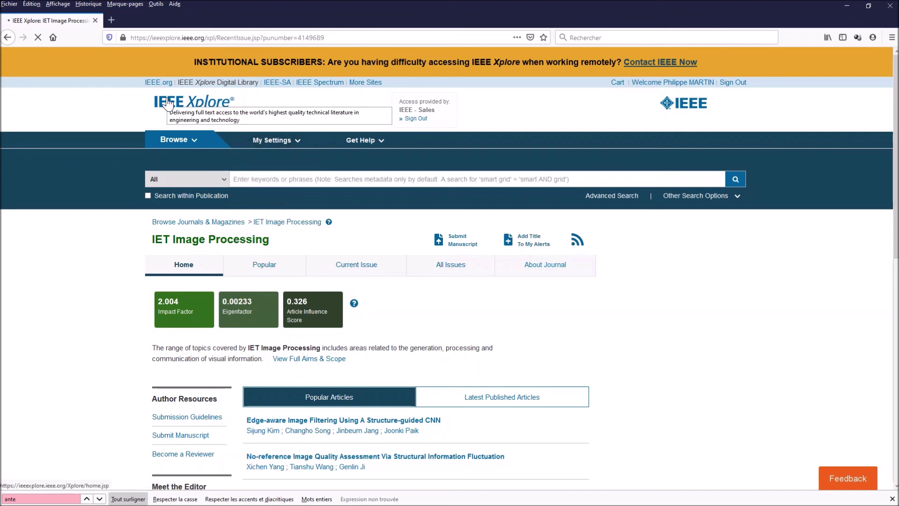